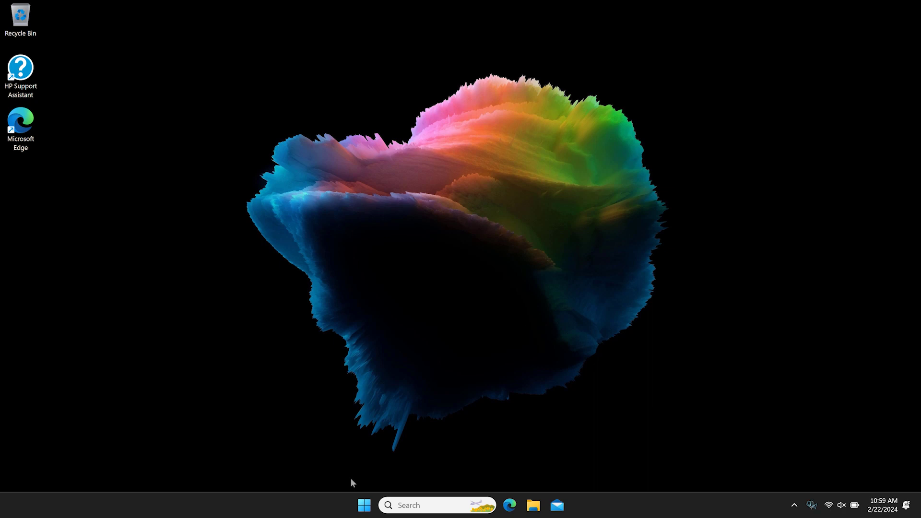
- Open Windows Security and turn on the firewall for the private network
{"action": "left_click", "coordinate": [363, 511]}
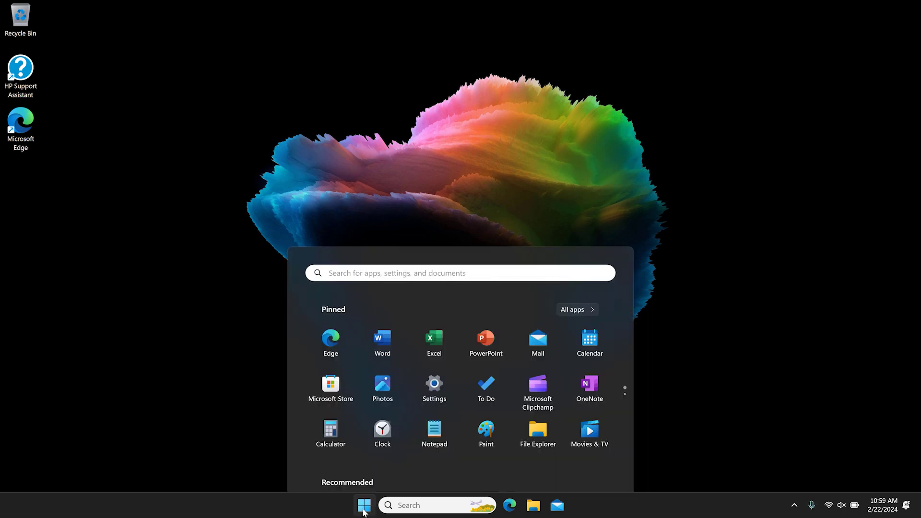
{"action": "type", "text": "windows security"}
{"action": "key", "text": "Return"}
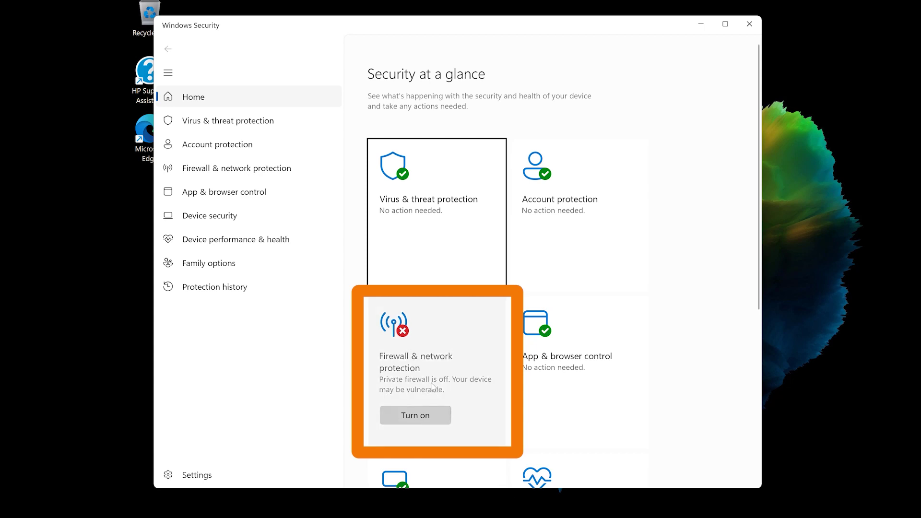
{"action": "left_click", "coordinate": [433, 386]}
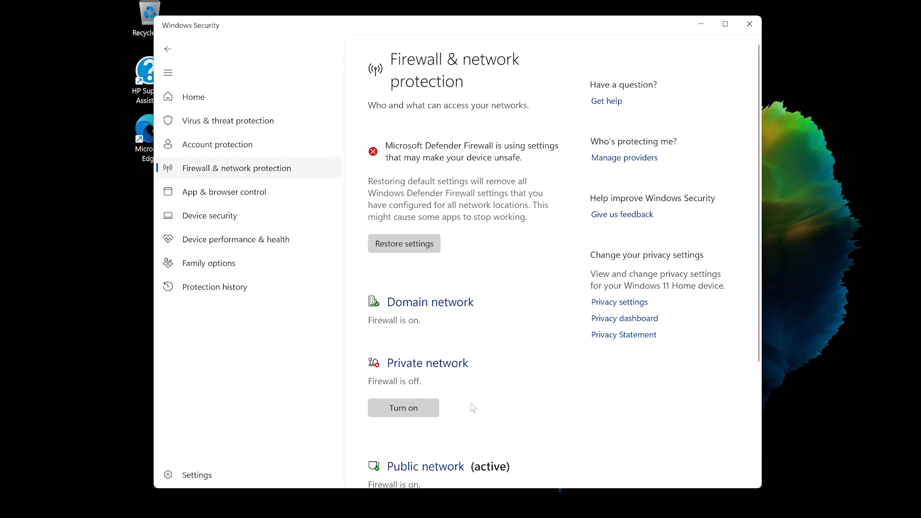
{"action": "left_click", "coordinate": [411, 411]}
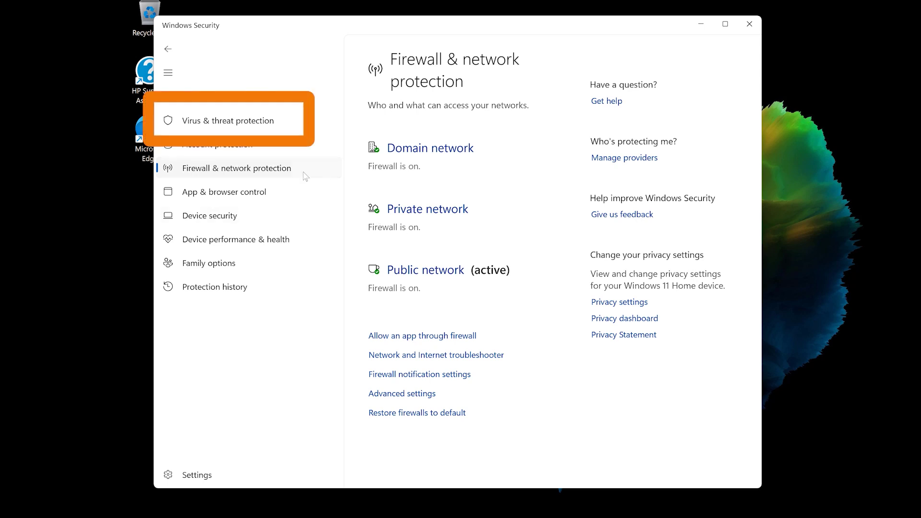
- Start a full scan of the computer from the virus and threat protection scan options
{"action": "left_click", "coordinate": [248, 126]}
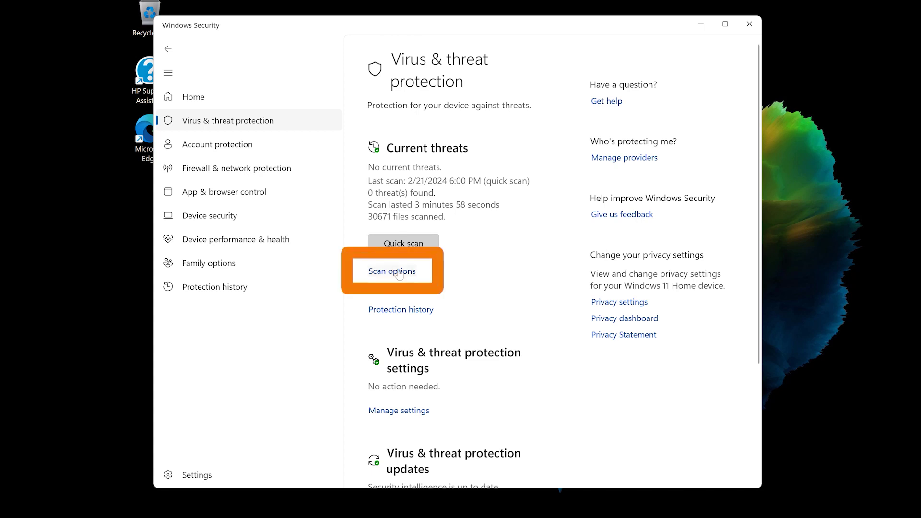
{"action": "left_click", "coordinate": [391, 228]}
{"action": "scroll", "coordinate": [379, 216], "scroll_direction": "down", "scroll_amount": 4}
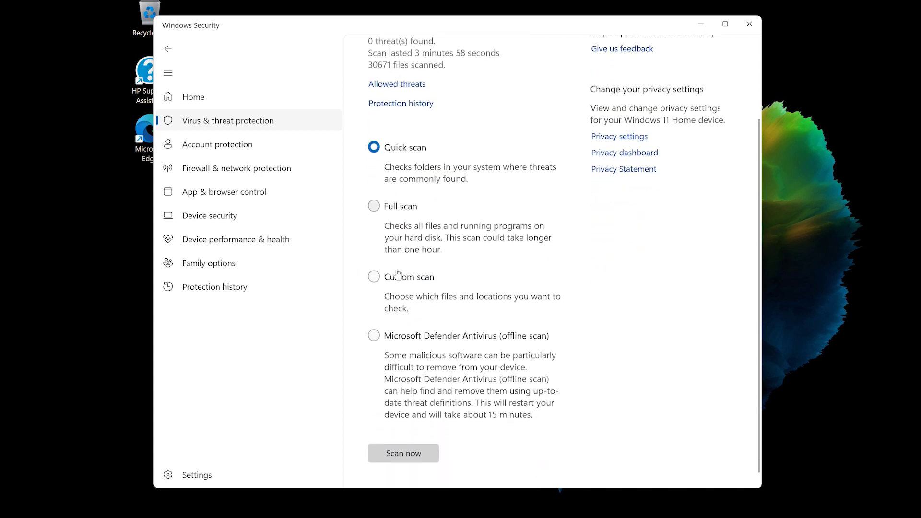
{"action": "left_click", "coordinate": [373, 192]}
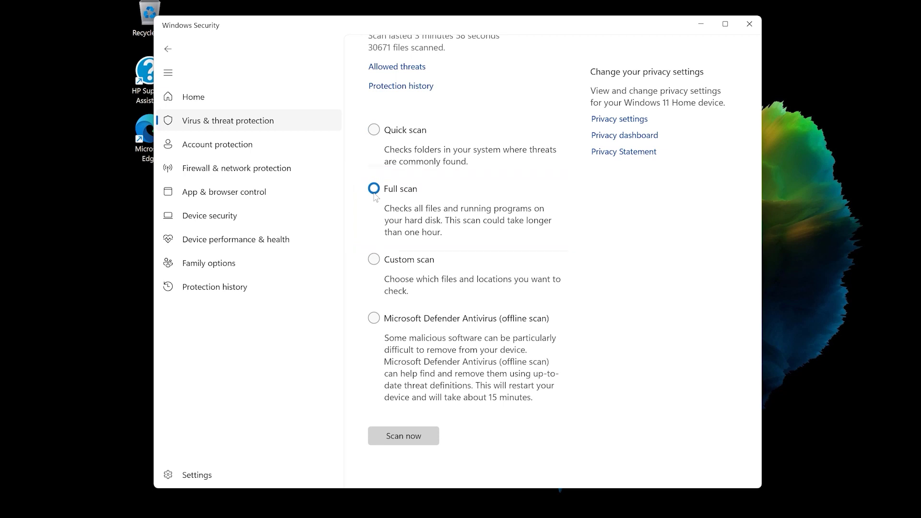
{"action": "left_click", "coordinate": [403, 437]}
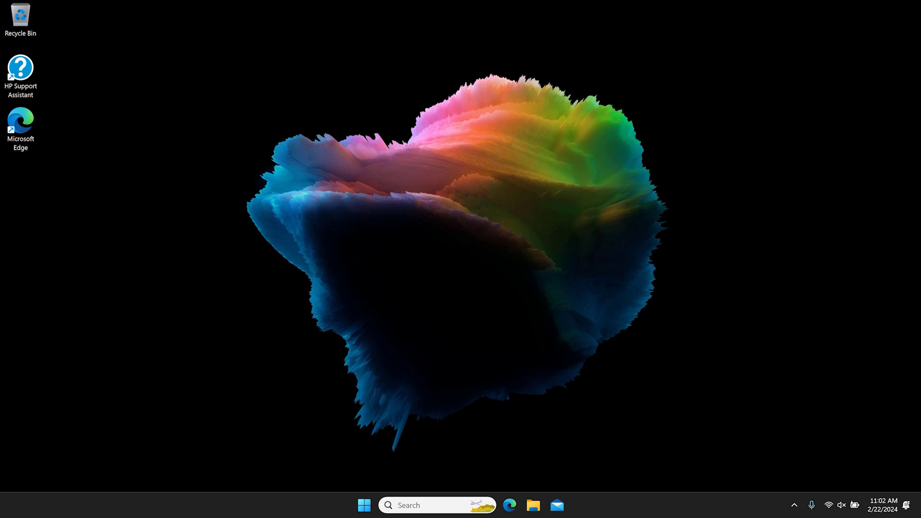
- Open Microsoft Edge and set the site permission for pop-ups and redirects to blocked
{"action": "left_click", "coordinate": [510, 504]}
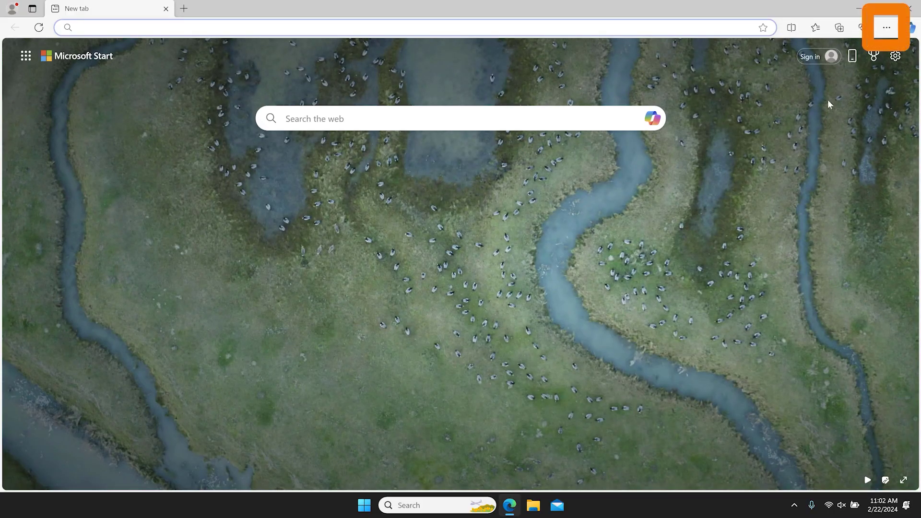
{"action": "left_click", "coordinate": [887, 28]}
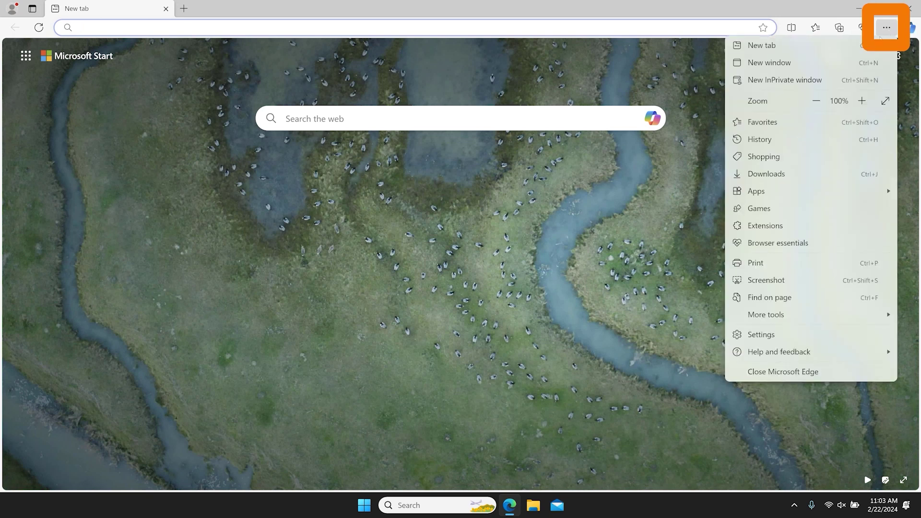
{"action": "left_click", "coordinate": [793, 335]}
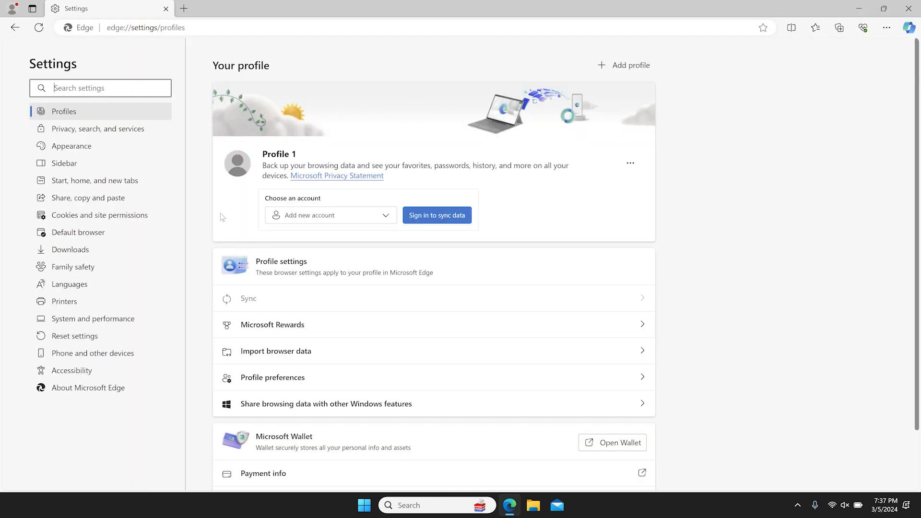
{"action": "left_click", "coordinate": [129, 216]}
{"action": "scroll", "coordinate": [200, 189], "scroll_direction": "down", "scroll_amount": 7}
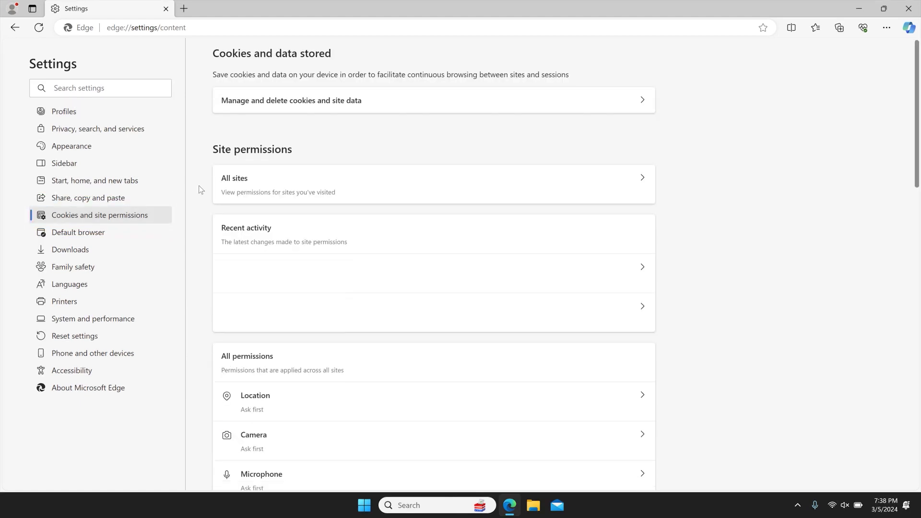
{"action": "scroll", "coordinate": [200, 189], "scroll_direction": "down", "scroll_amount": 3}
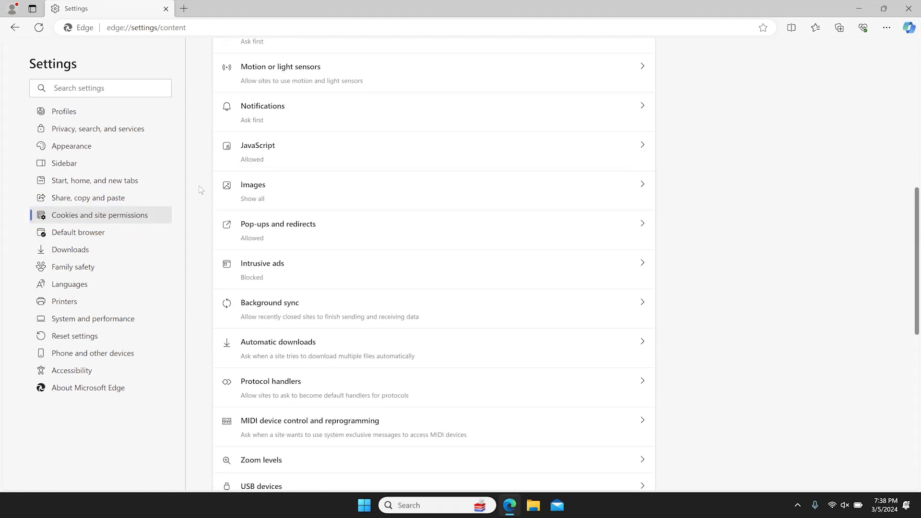
{"action": "left_click", "coordinate": [268, 227]}
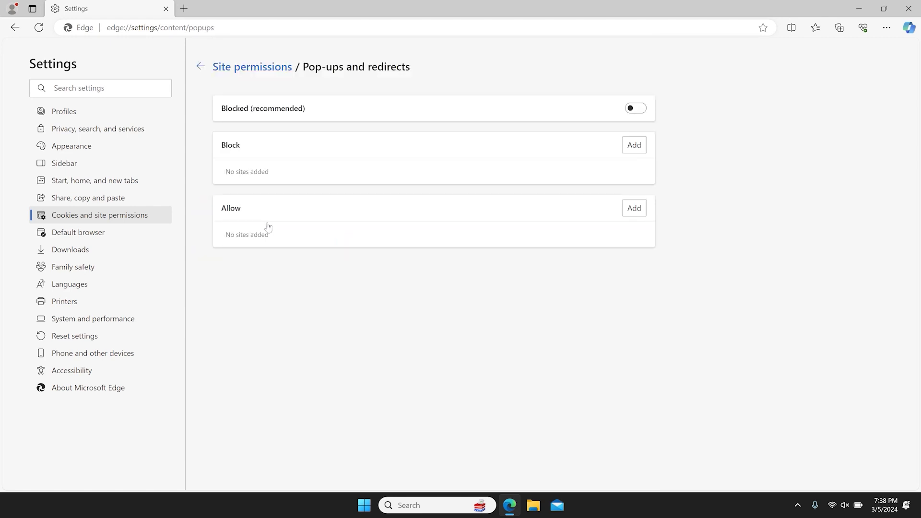
{"action": "left_click", "coordinate": [634, 108]}
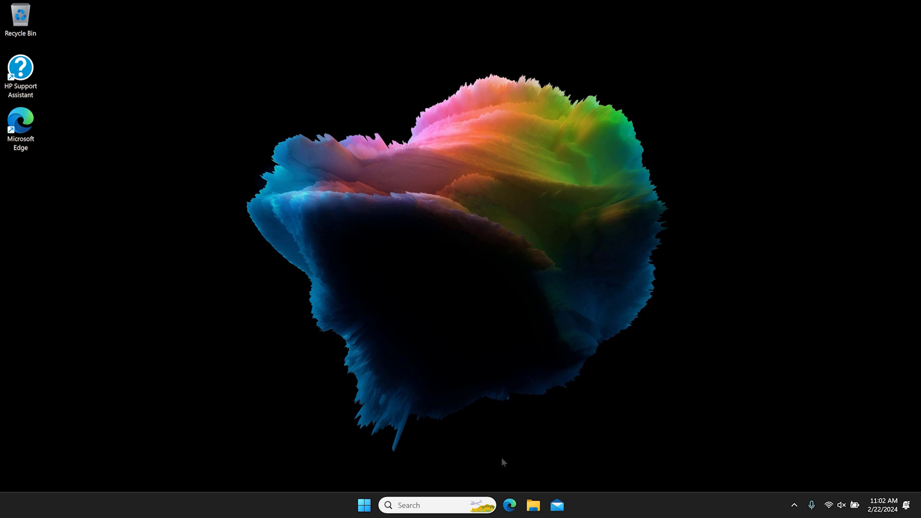
- Clear the last hour of browsing history, cookies and other site data, and cached images and files in Microsoft Edge
{"action": "left_click", "coordinate": [510, 505]}
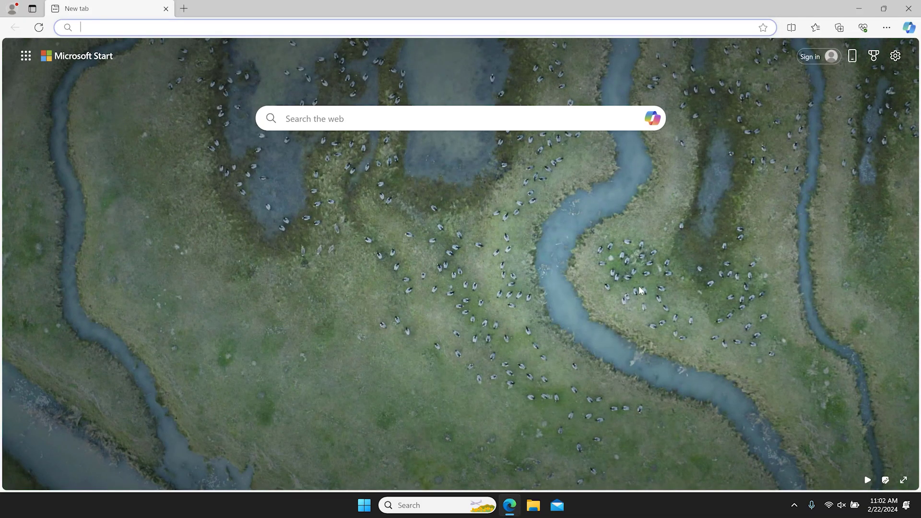
{"action": "left_click", "coordinate": [886, 28]}
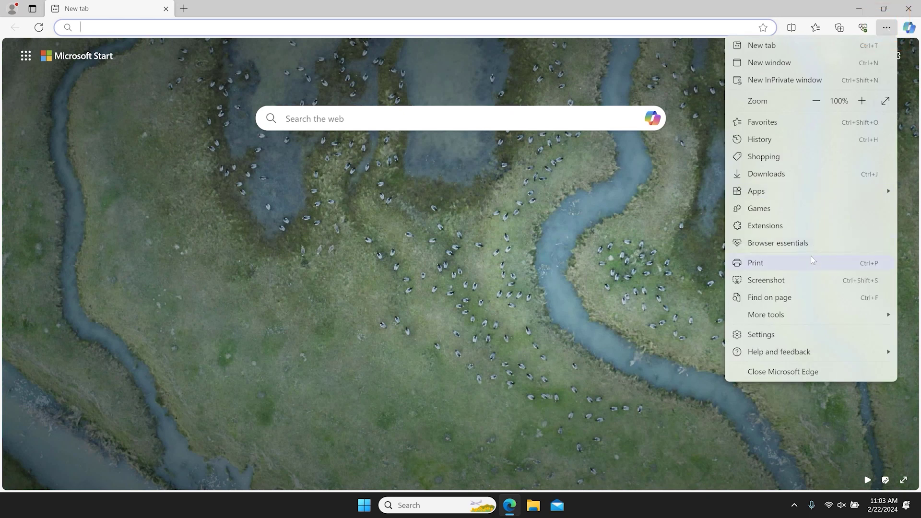
{"action": "left_click", "coordinate": [794, 336]}
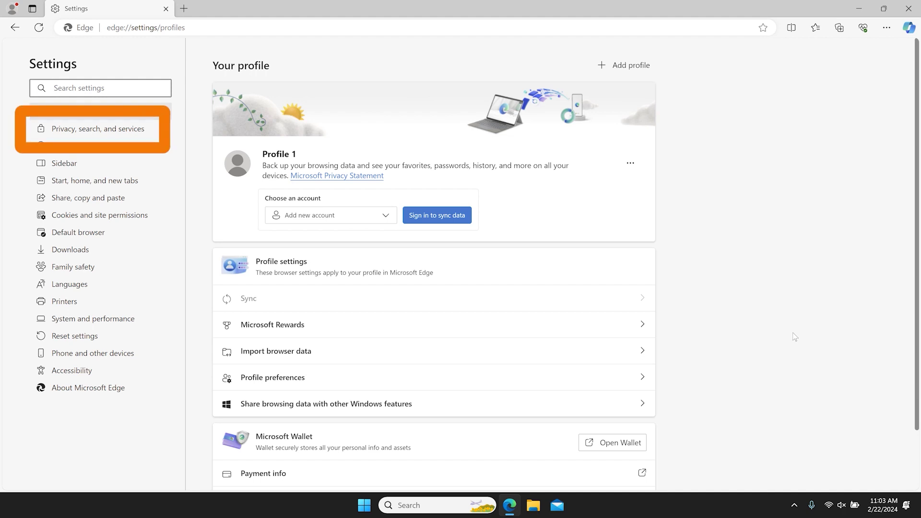
{"action": "left_click", "coordinate": [105, 131]}
{"action": "scroll", "coordinate": [328, 143], "scroll_direction": "down", "scroll_amount": 4}
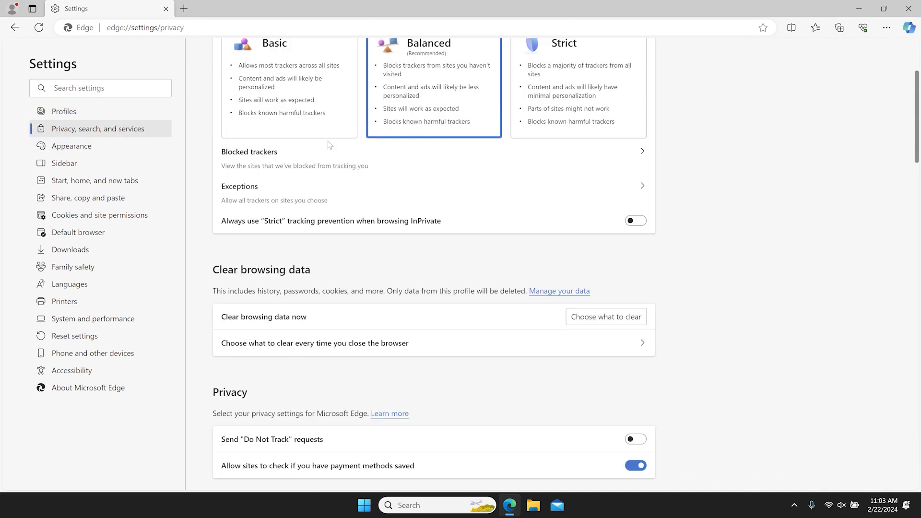
{"action": "left_click", "coordinate": [581, 298]}
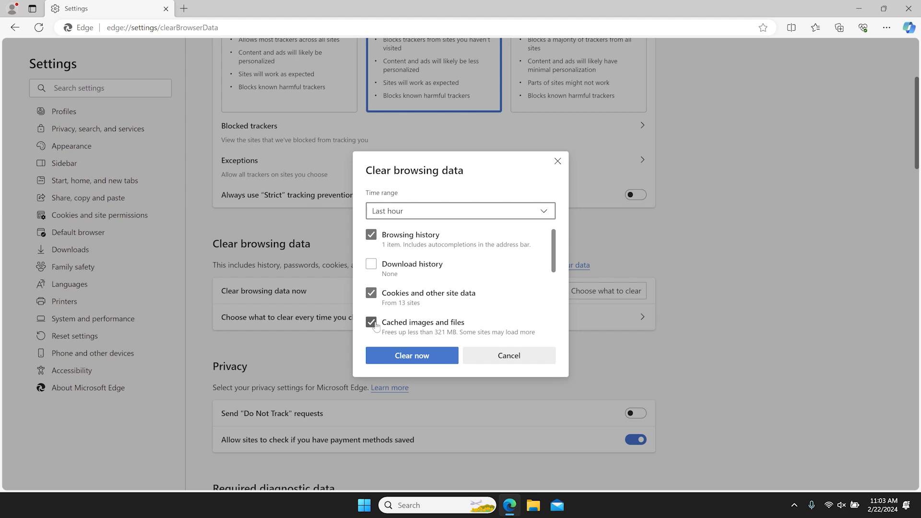
{"action": "left_click", "coordinate": [412, 356]}
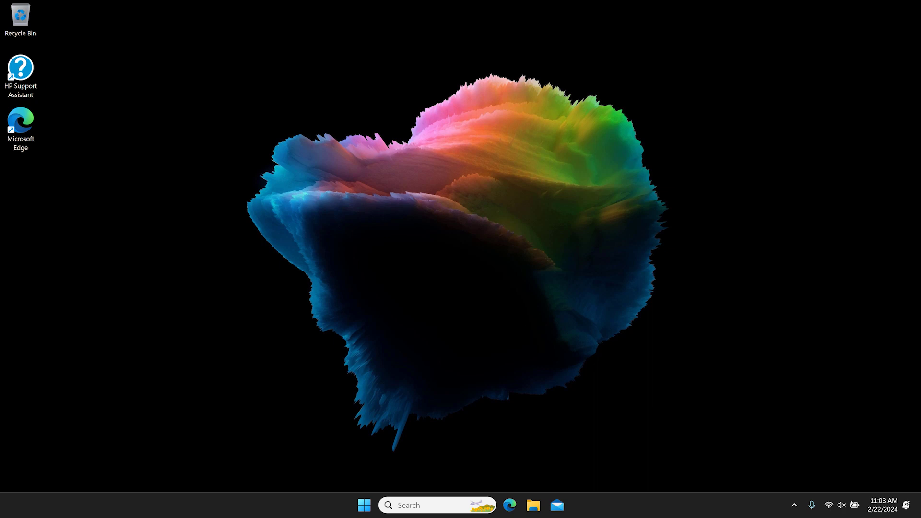
- Open Microsoft Edge and go to support.hp.com/us-en/drivers
{"action": "left_click", "coordinate": [509, 507]}
{"action": "type", "text": "supp"}
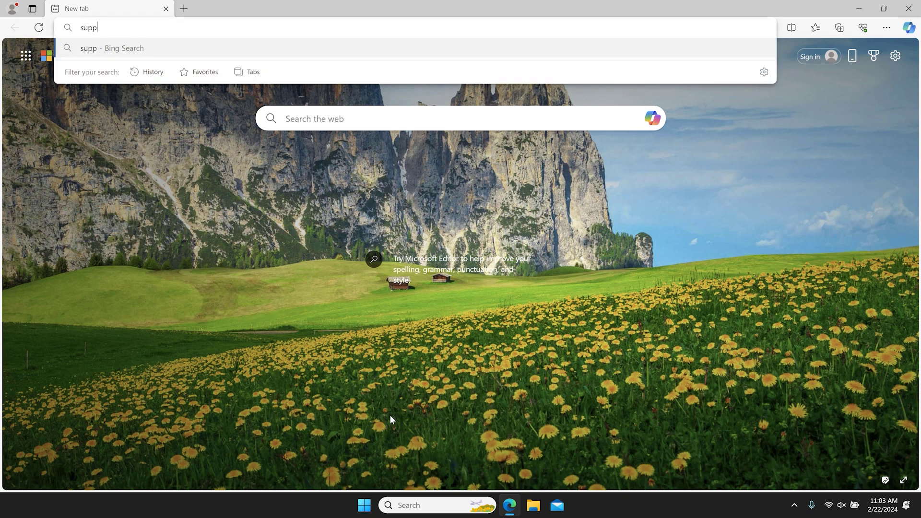
{"action": "type", "text": "ort.hp.com/"}
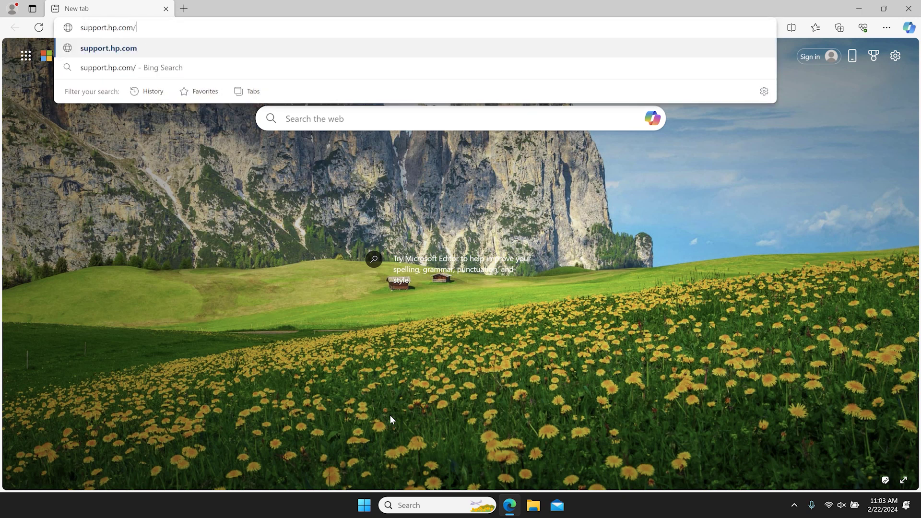
{"action": "type", "text": "us-en/drivers"}
{"action": "key", "text": "Return"}
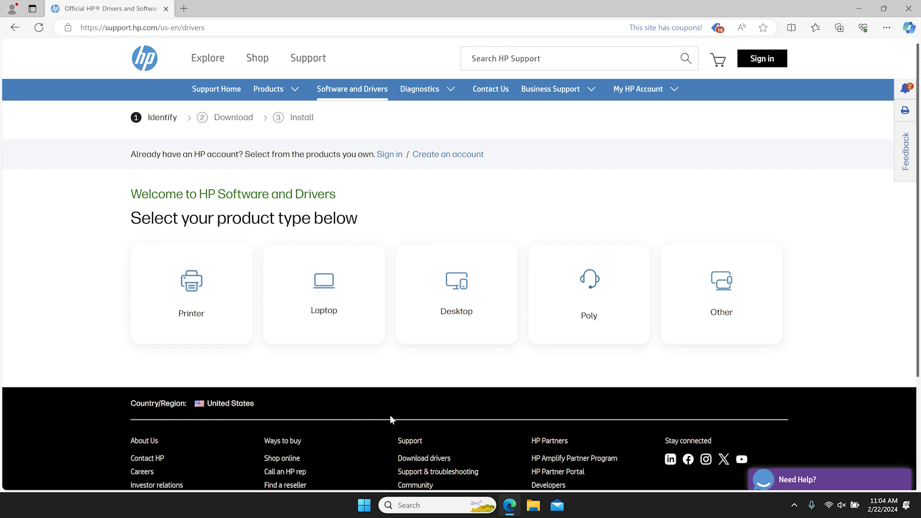
- Choose the laptop product type, search for "hp envy x360 15-es" and select HP ENVY x360 15.6 inch 2-in-1 Laptop PC 15-es0000
{"action": "left_click", "coordinate": [340, 341]}
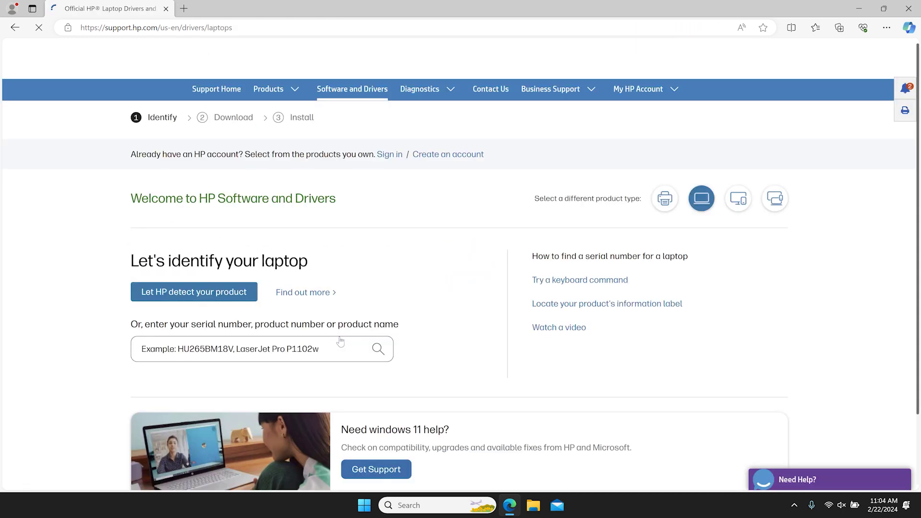
{"action": "left_click", "coordinate": [261, 348]}
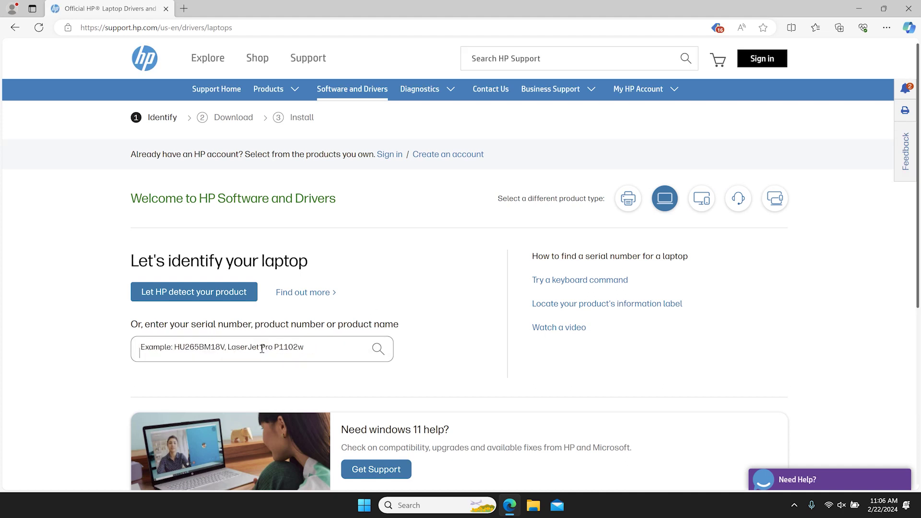
{"action": "type", "text": "hp envy x360 15-es"}
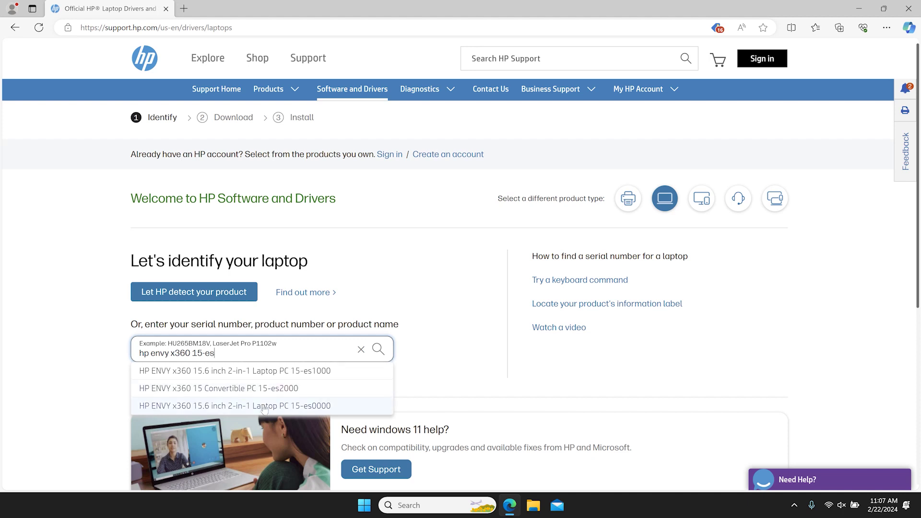
{"action": "left_click", "coordinate": [264, 405]}
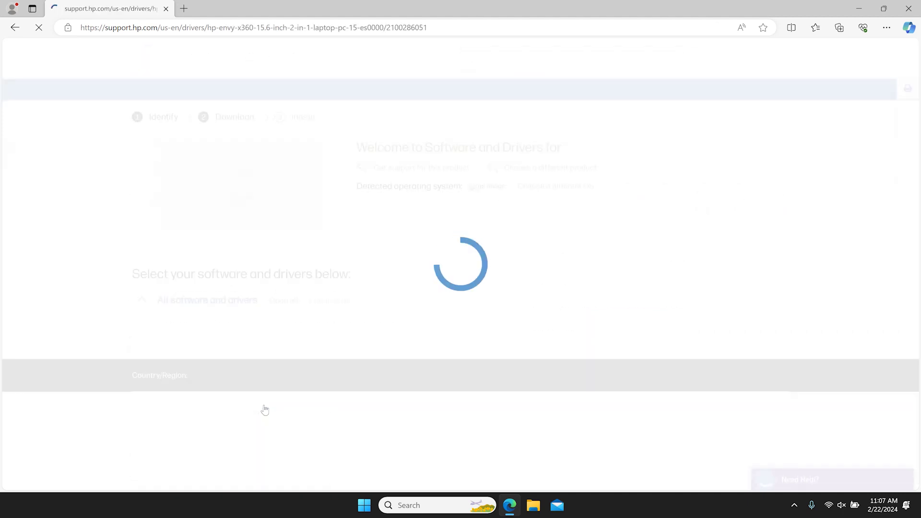
- Set the operating system to Windows 11, version 22H2 (64-bit), and submit the selection
{"action": "left_click", "coordinate": [264, 410]}
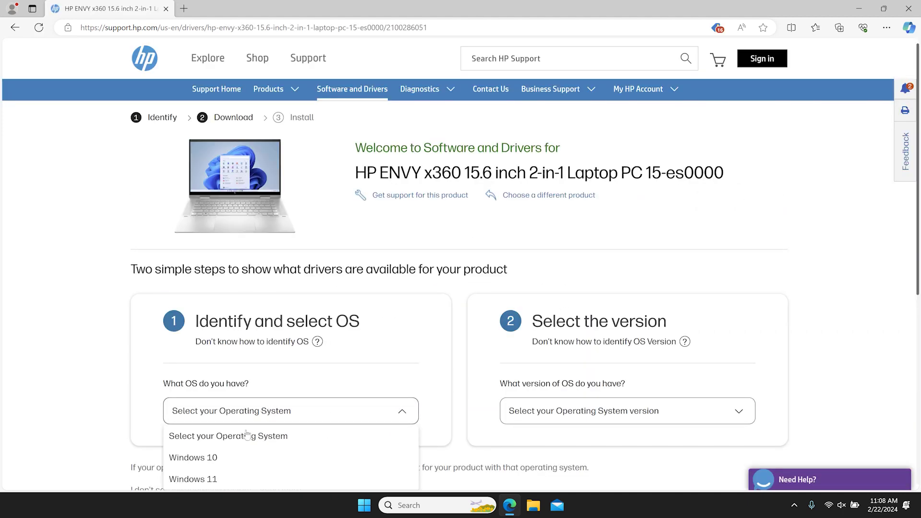
{"action": "left_click", "coordinate": [215, 480]}
{"action": "left_click", "coordinate": [631, 416]}
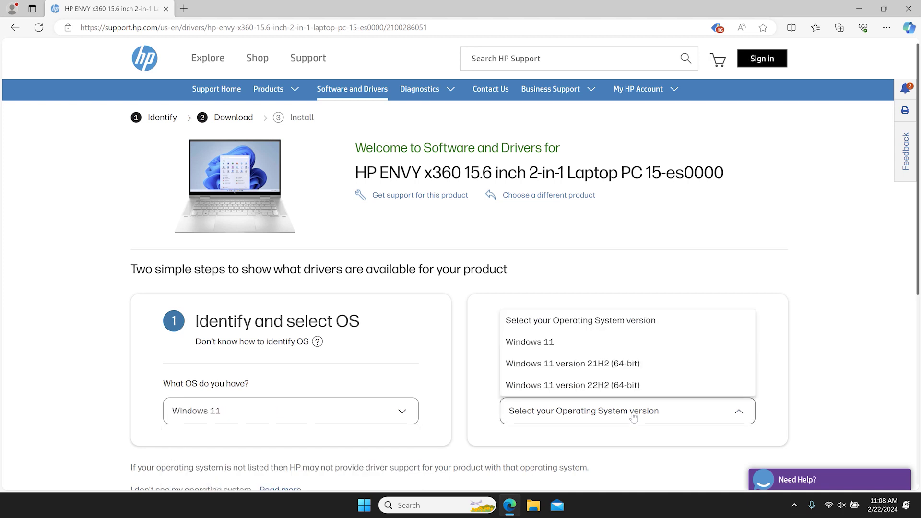
{"action": "left_click", "coordinate": [592, 386]}
{"action": "scroll", "coordinate": [365, 335], "scroll_direction": "down", "scroll_amount": 3}
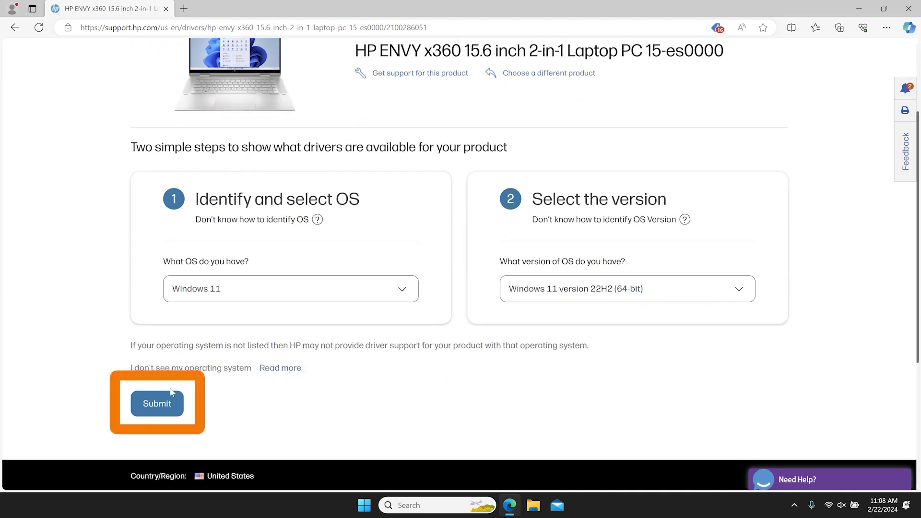
{"action": "left_click", "coordinate": [154, 401]}
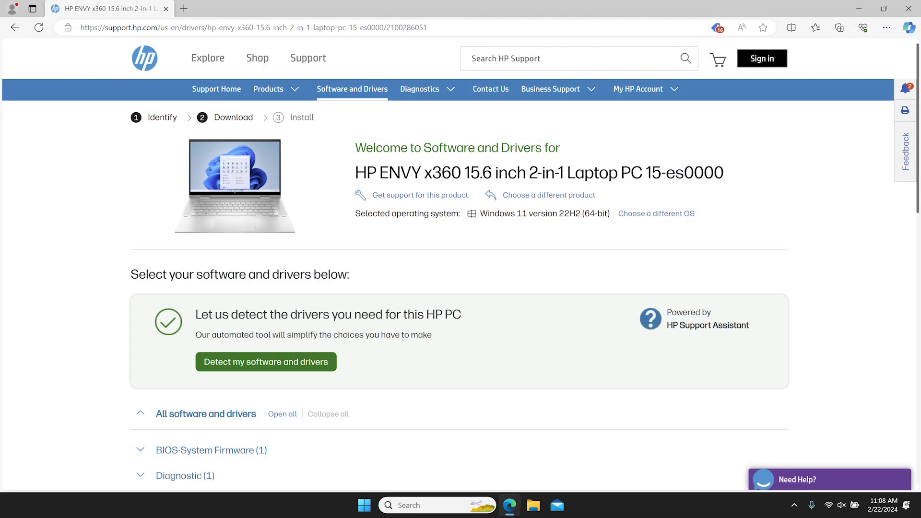
- Expand the Driver-Network category and download the Realtek RTL8xxx Wireless LAN Drivers released Sep 6, 2023
{"action": "scroll", "coordinate": [460, 259], "scroll_direction": "down", "scroll_amount": 5}
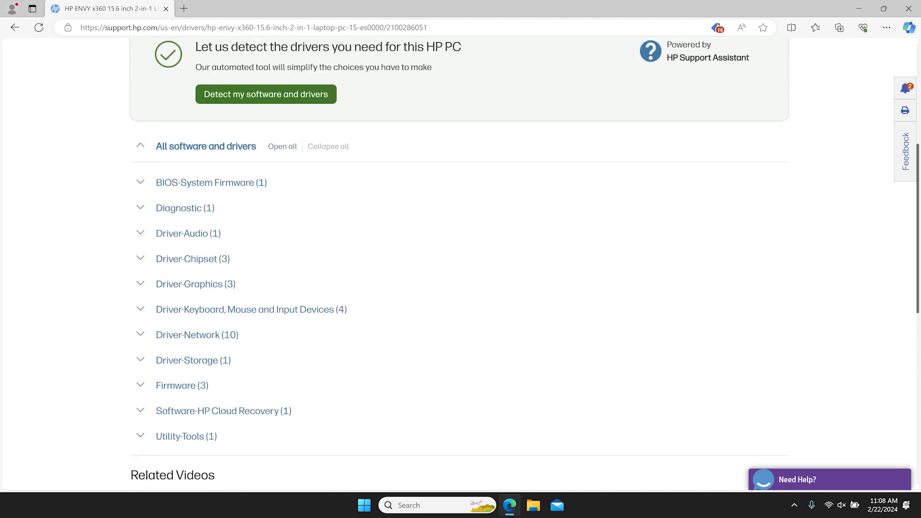
{"action": "left_click", "coordinate": [141, 335]}
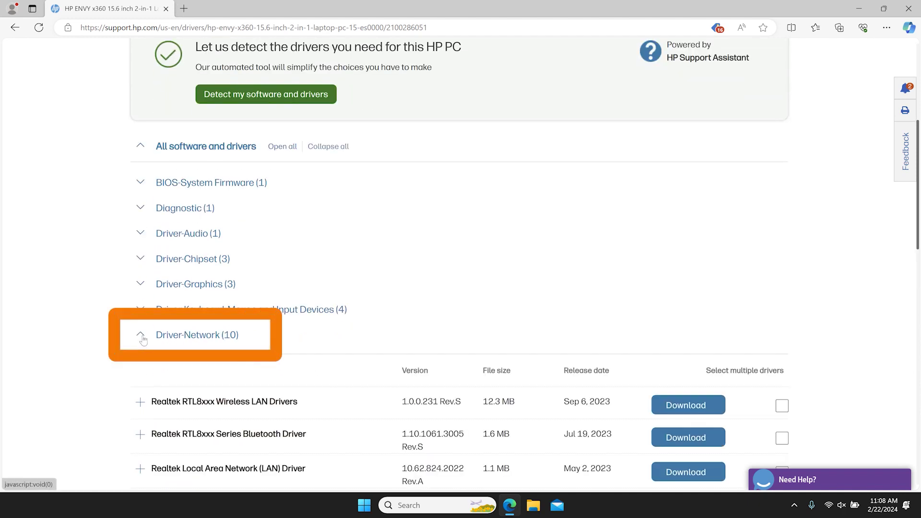
{"action": "scroll", "coordinate": [141, 340], "scroll_direction": "down", "scroll_amount": 3}
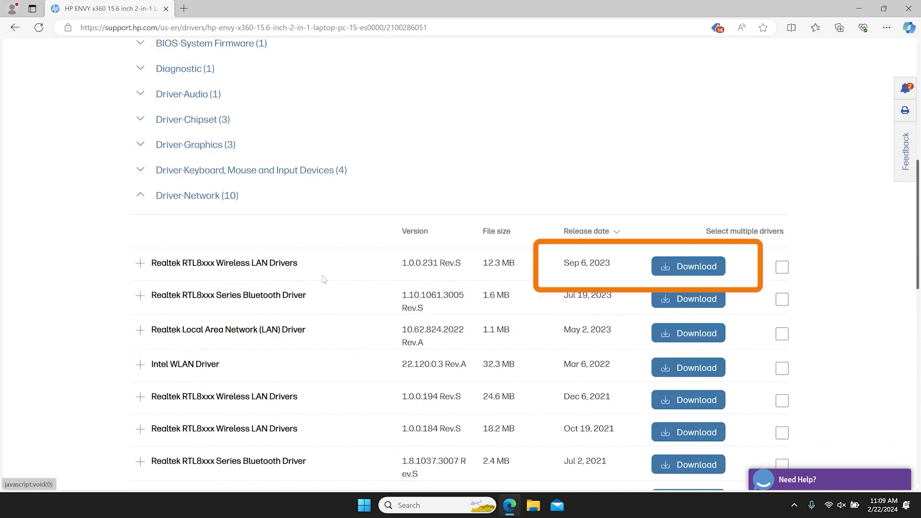
{"action": "left_click", "coordinate": [674, 268]}
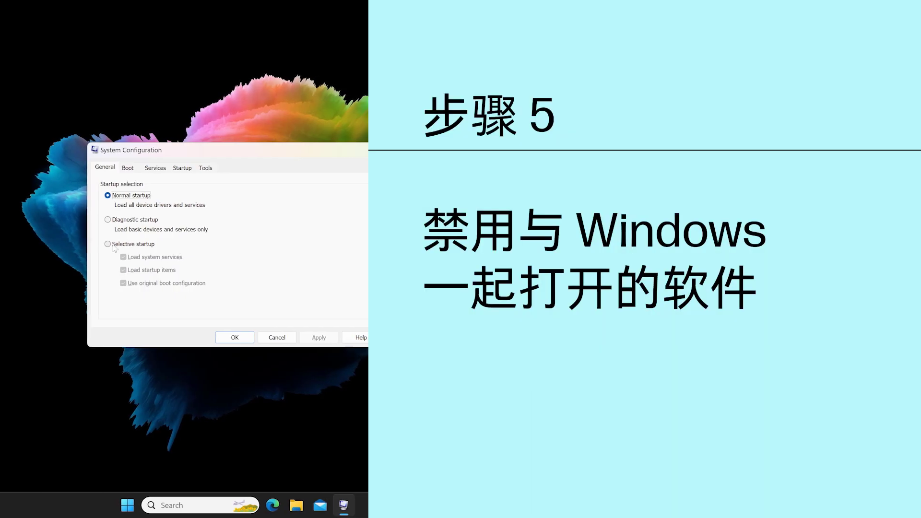
{"action": "left_click", "coordinate": [108, 244]}
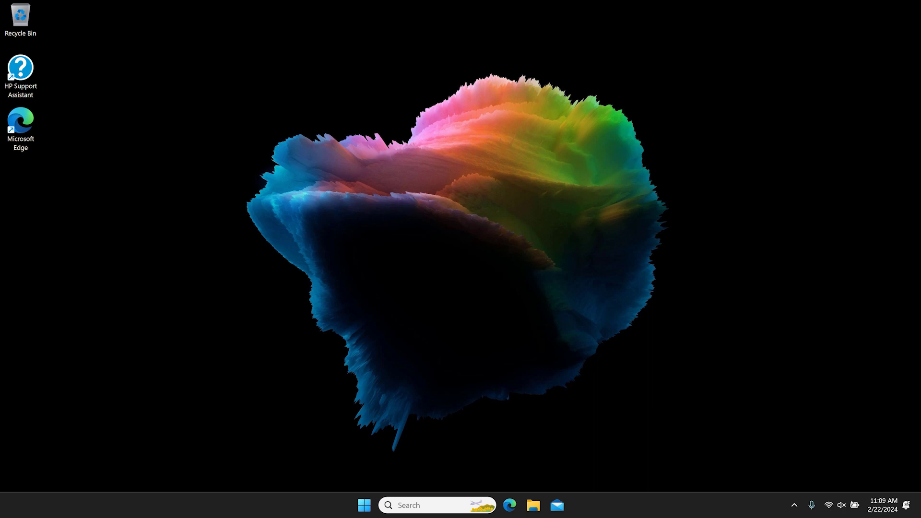
- Search Windows for "system configuration" and open the System Configuration app
{"action": "left_click", "coordinate": [364, 508]}
{"action": "left_click", "coordinate": [364, 509]}
{"action": "left_click", "coordinate": [364, 508]}
{"action": "type", "text": "system configuration"}
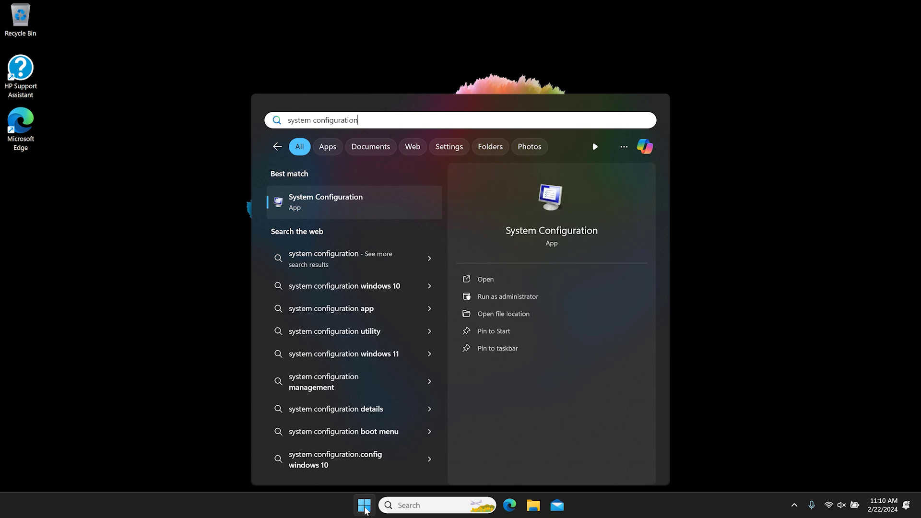
{"action": "key", "text": "Return"}
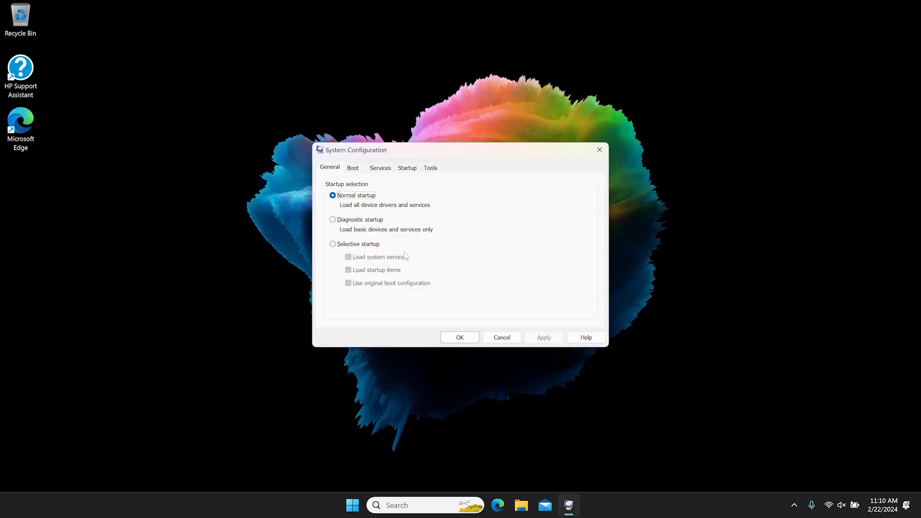
- Choose Selective startup, exclude startup items from loading, and confirm the startup configuration
{"action": "left_click", "coordinate": [332, 244]}
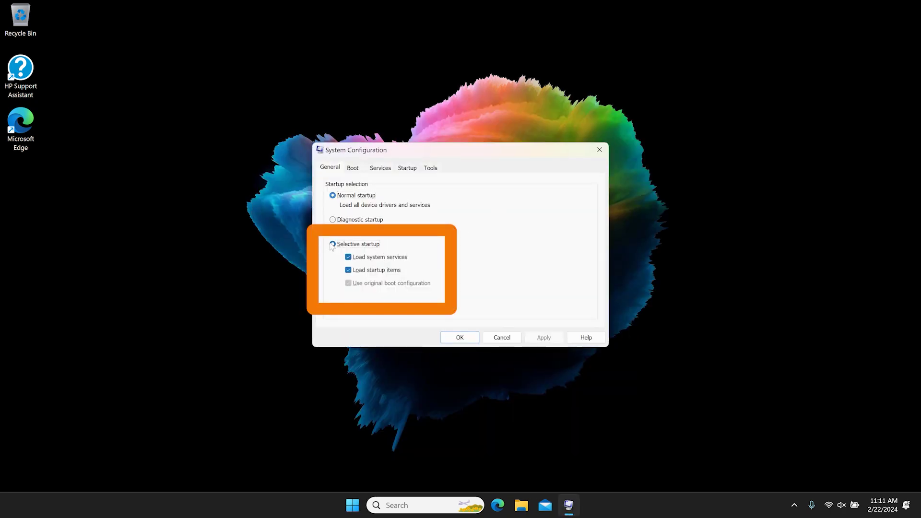
{"action": "left_click", "coordinate": [349, 271]}
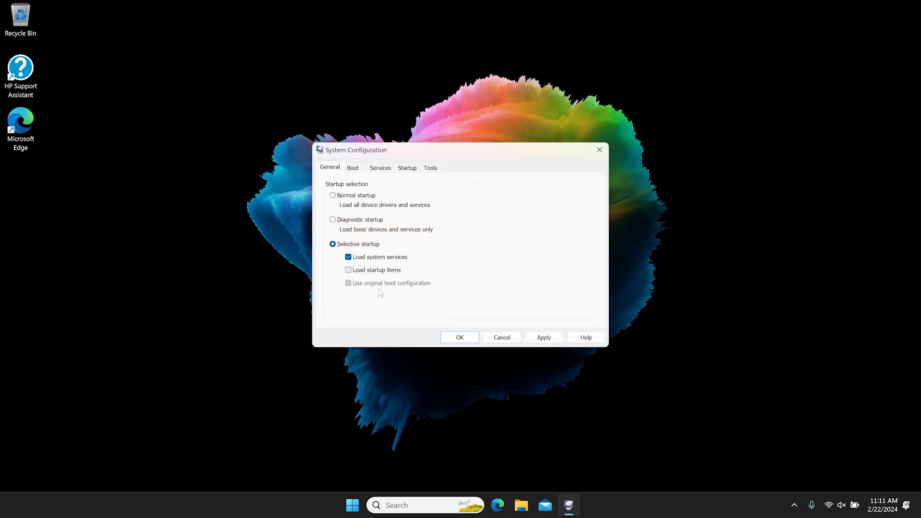
{"action": "left_click", "coordinate": [460, 338]}
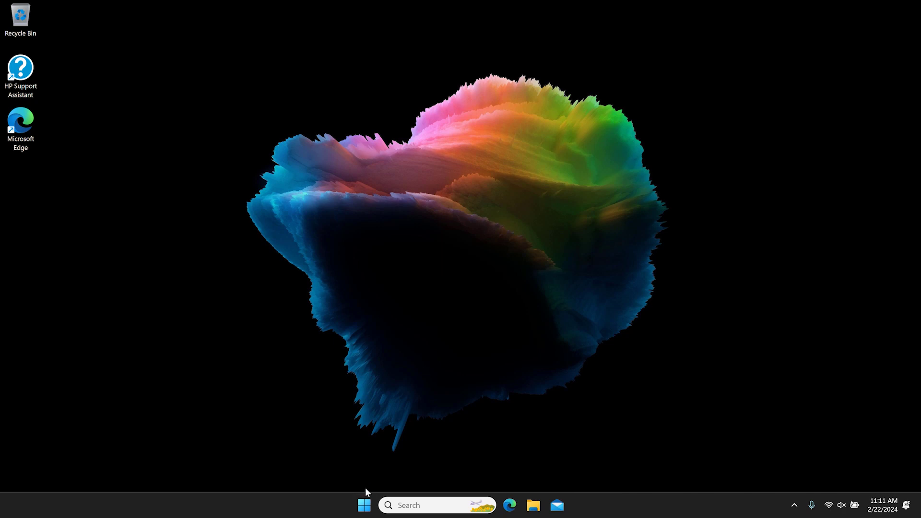
- Restart the computer and open Microsoft Edge
{"action": "left_click", "coordinate": [364, 503]}
{"action": "left_click", "coordinate": [594, 468]}
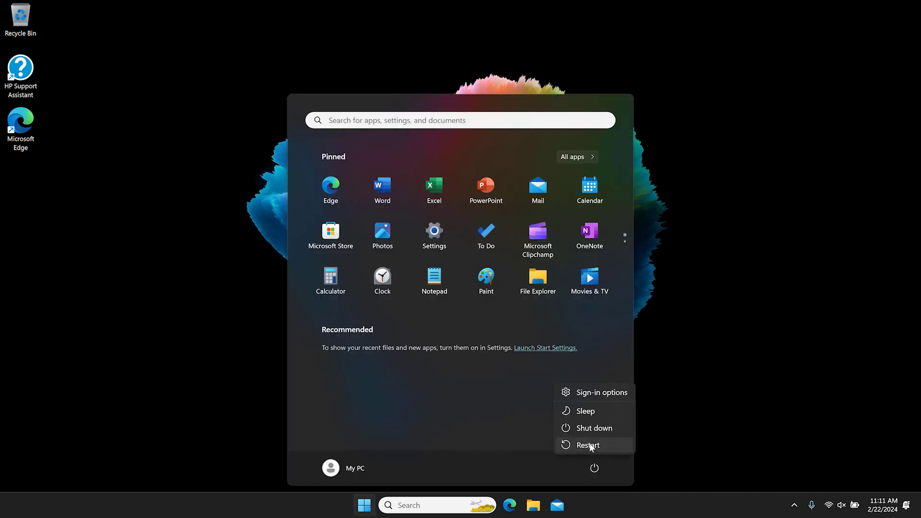
{"action": "left_click", "coordinate": [588, 445]}
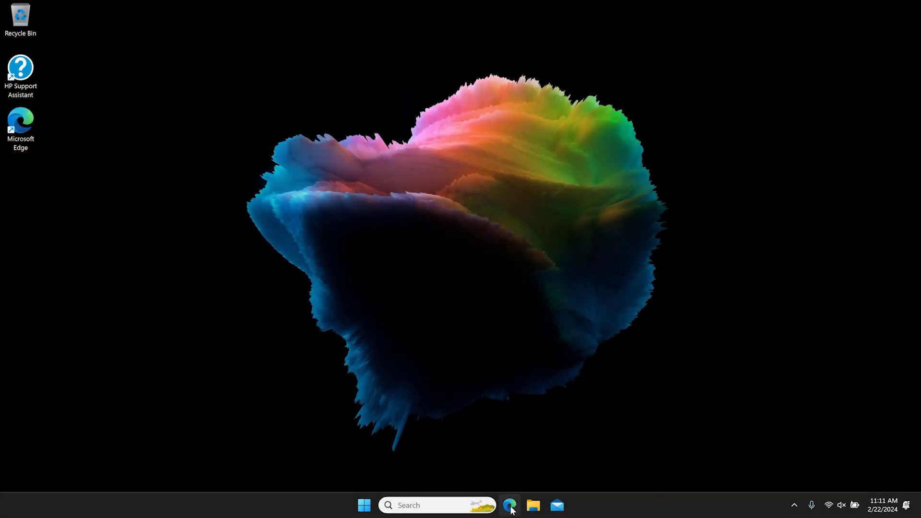
{"action": "left_click", "coordinate": [510, 506]}
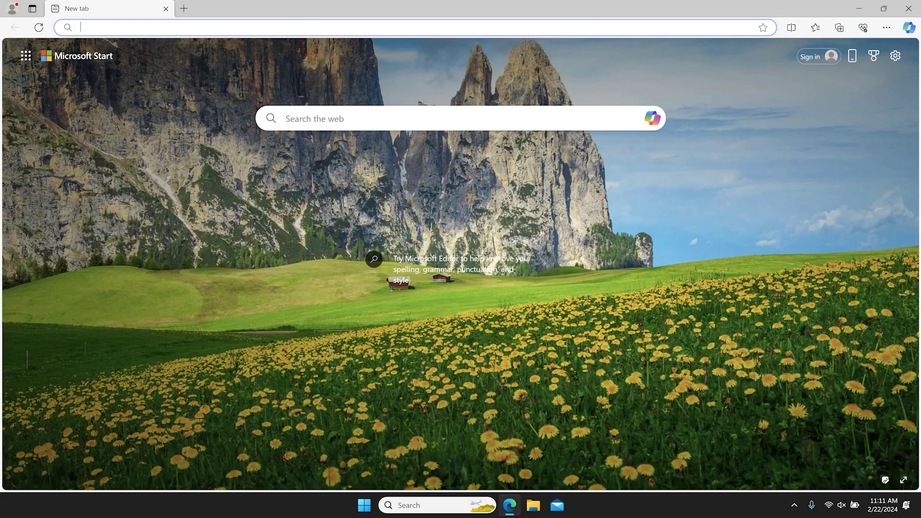